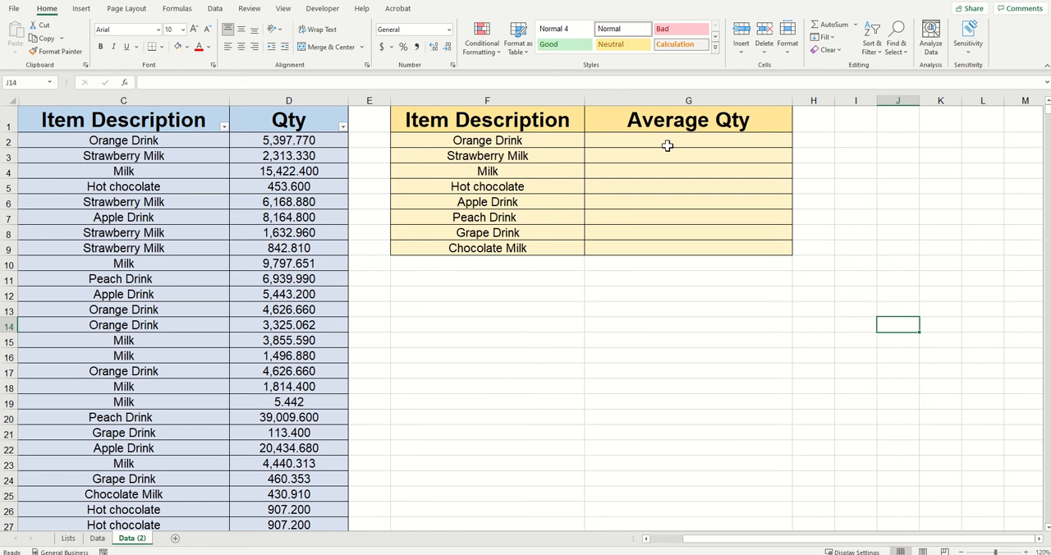
Enter an AVERAGEIFS formula in G2 that averages column D where column C equals "Orange Drink".
{"action": "left_click", "coordinate": [608, 309]}
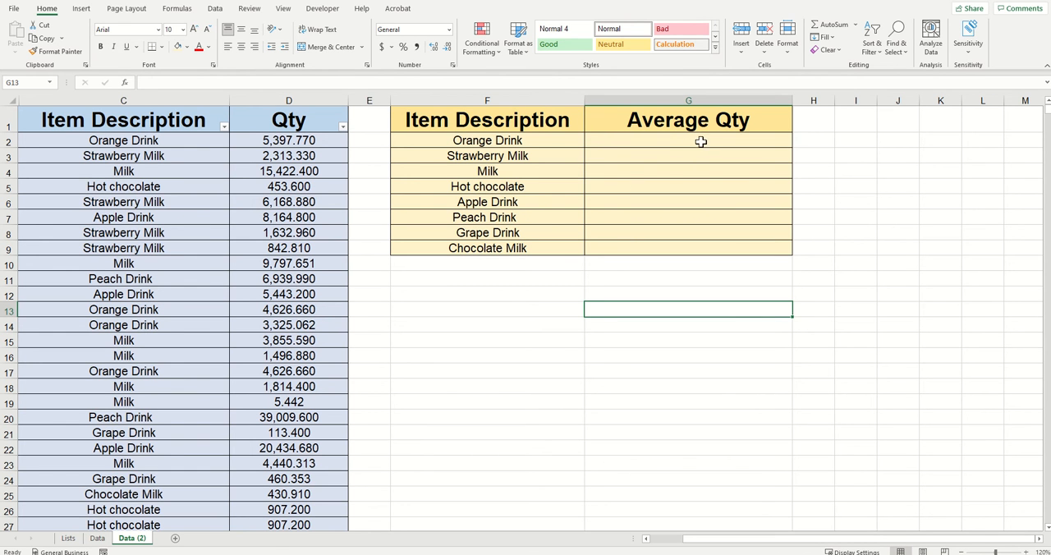
{"action": "double_click", "coordinate": [639, 140]}
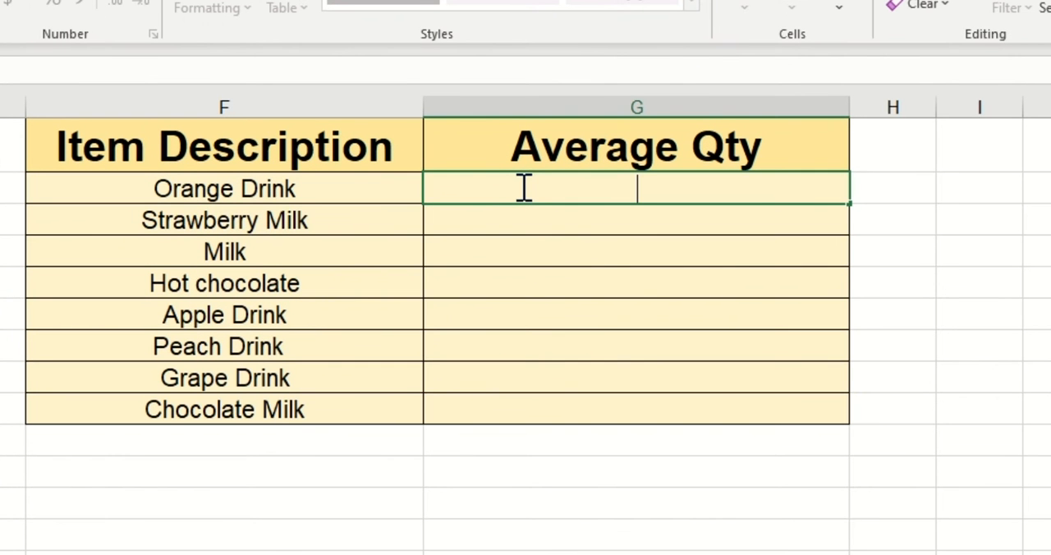
{"action": "type", "text": "=averageif"}
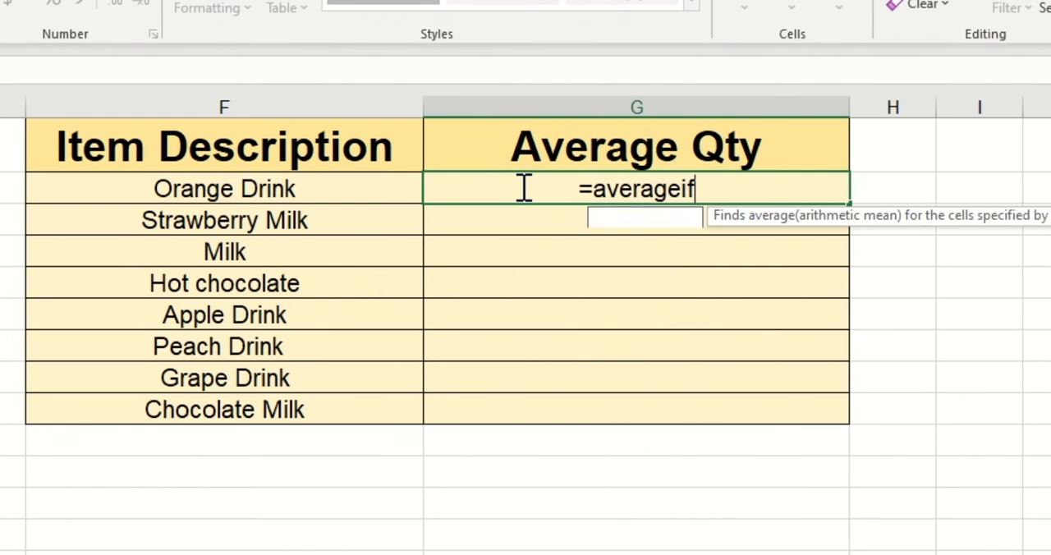
{"action": "type", "text": "s("}
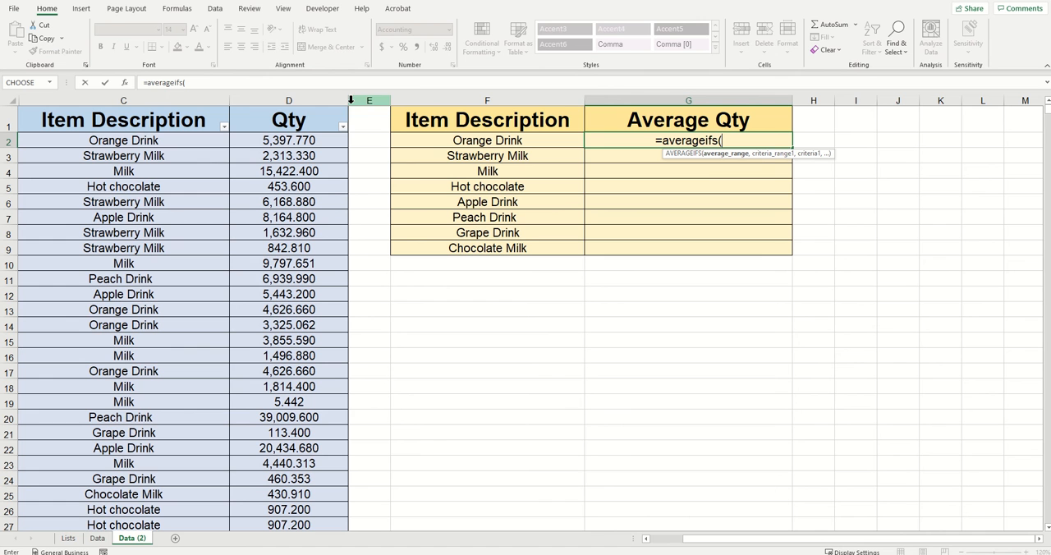
{"action": "left_click", "coordinate": [305, 101]}
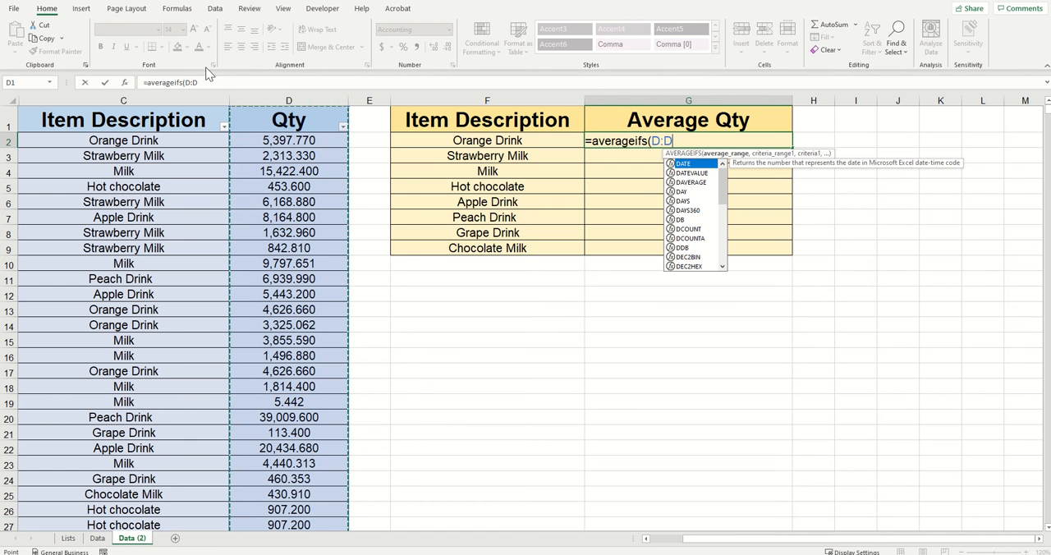
{"action": "left_click", "coordinate": [206, 83]}
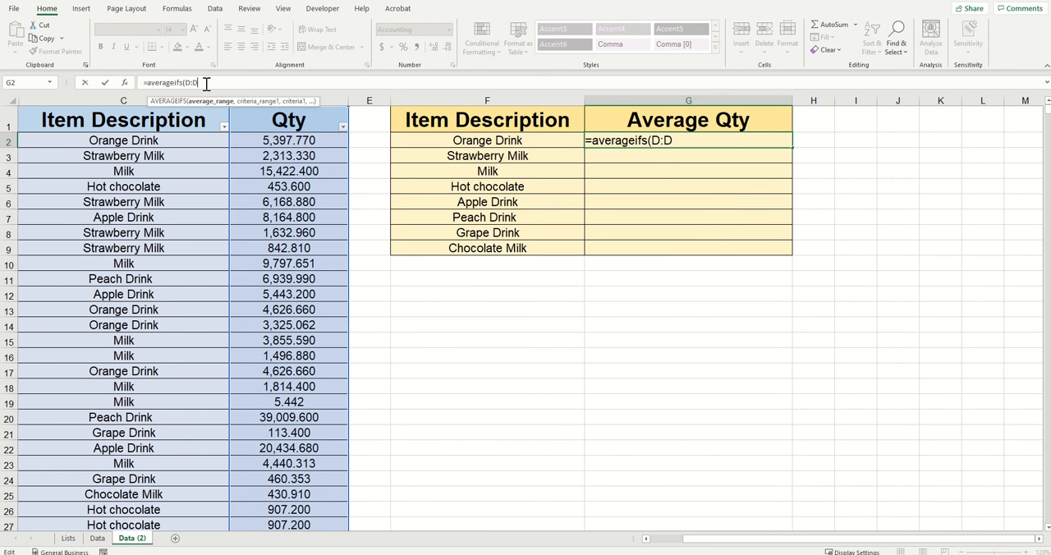
{"action": "type", "text": ","}
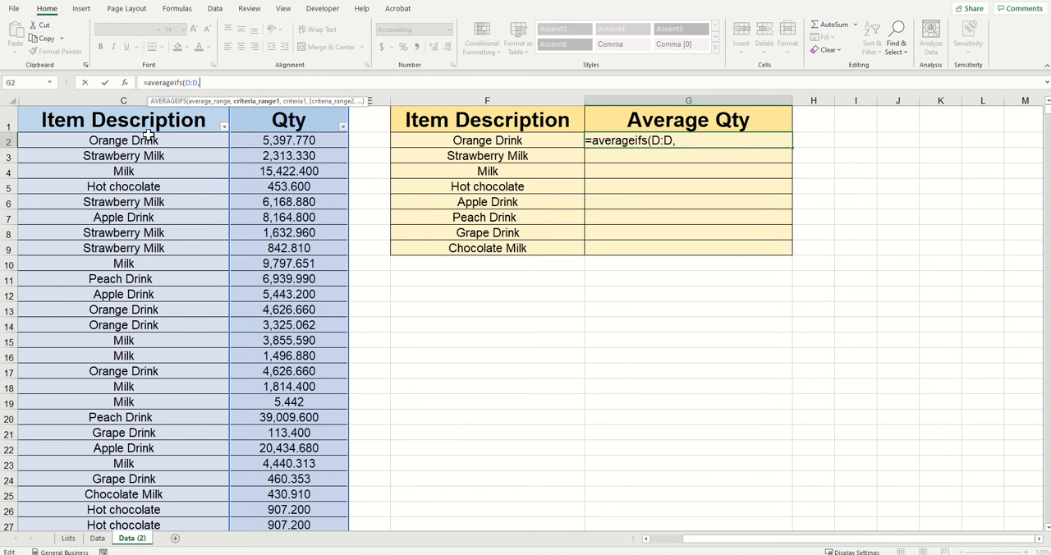
{"action": "left_click", "coordinate": [115, 99]}
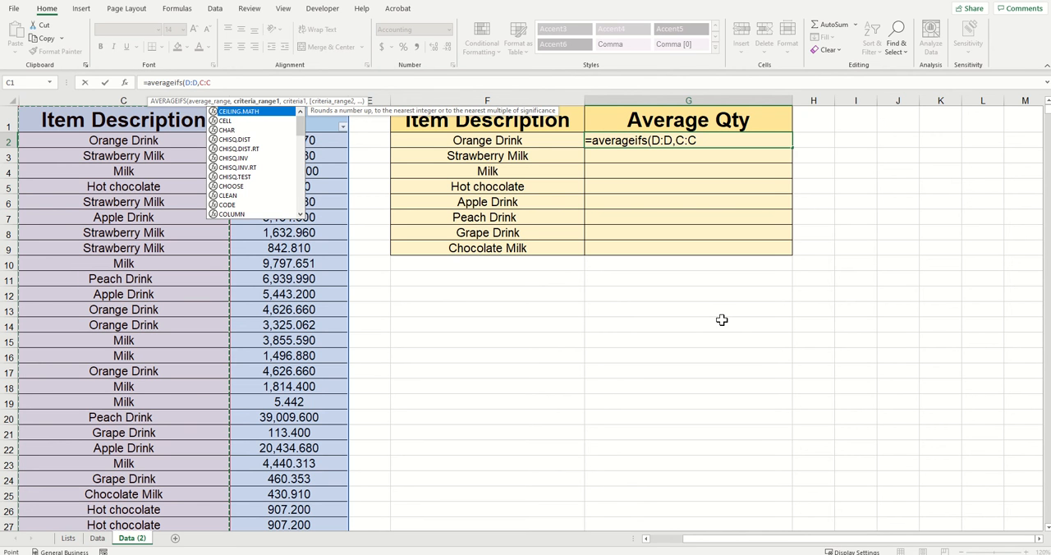
{"action": "type", "text": ","}
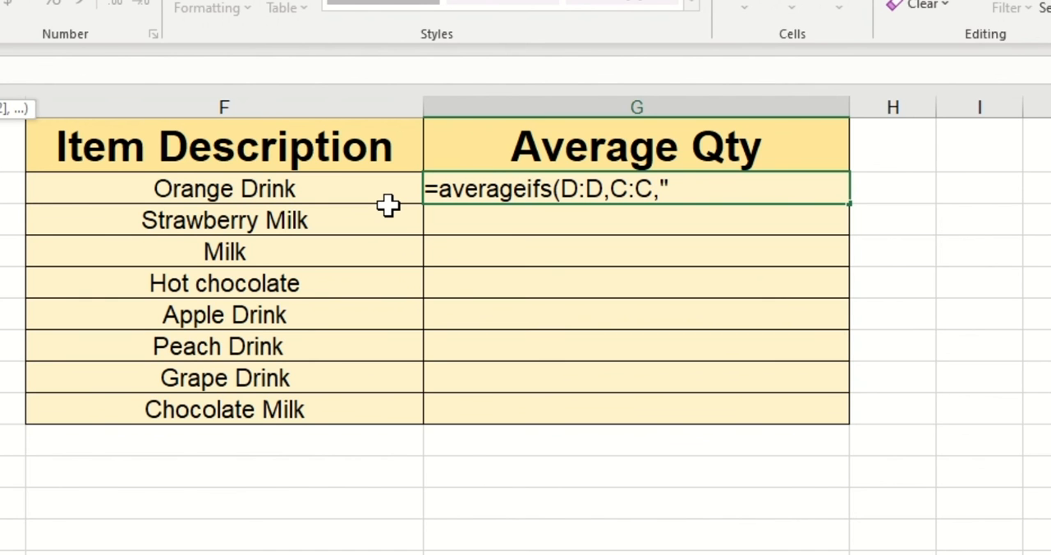
{"action": "type", "text": "Orange Drink"}
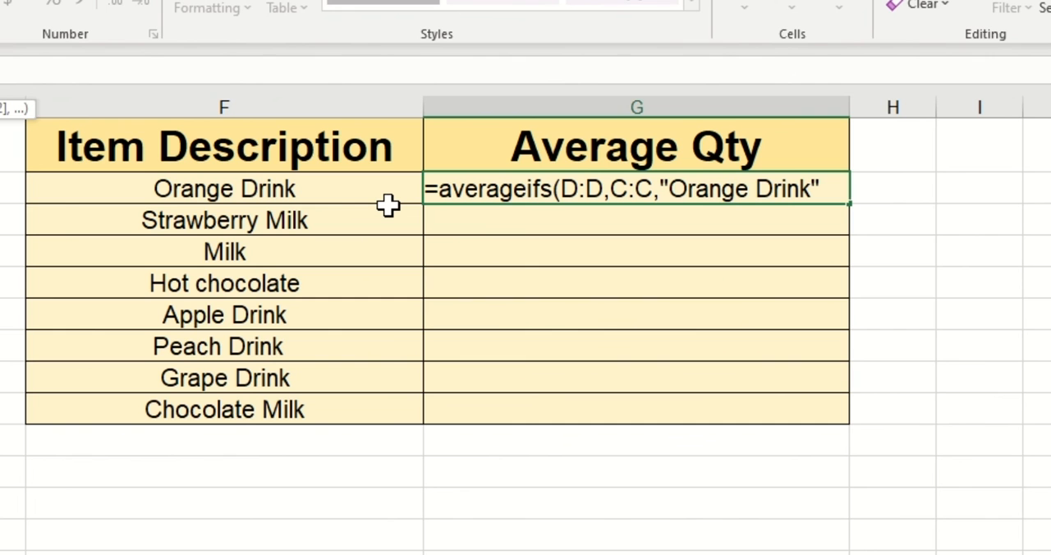
{"action": "type", "text": "\")"}
{"action": "key", "text": "Return"}
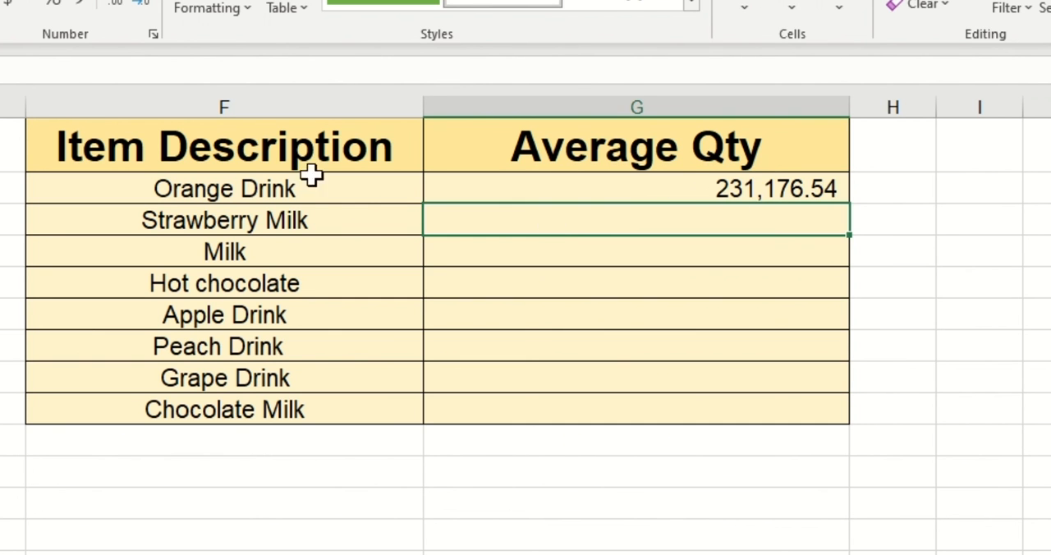
Replace the text criterion in G2's AVERAGEIFS formula with a reference to F2 and fill the formula down to G9.
{"action": "left_click", "coordinate": [657, 187]}
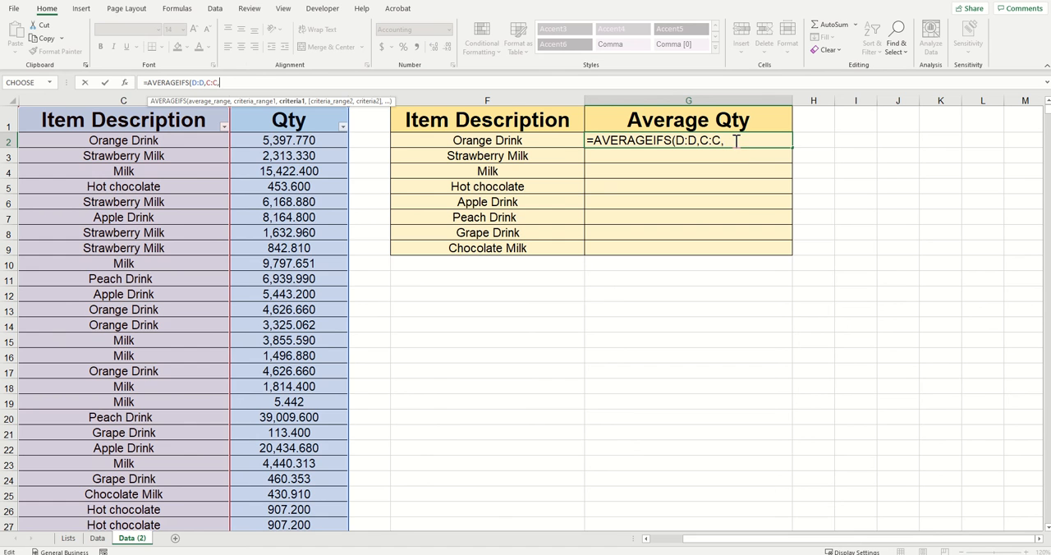
{"action": "left_click", "coordinate": [737, 142]}
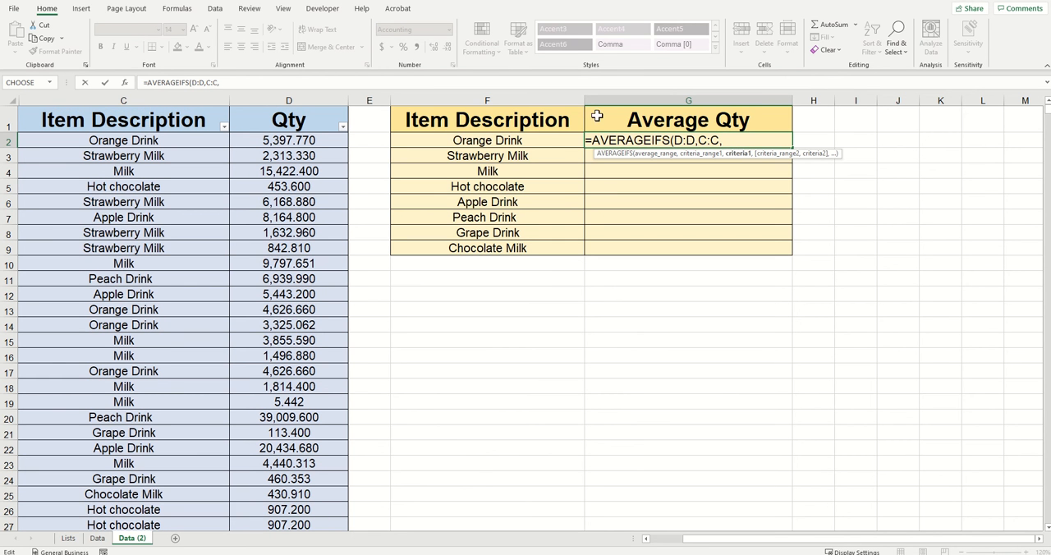
{"action": "left_click", "coordinate": [542, 141]}
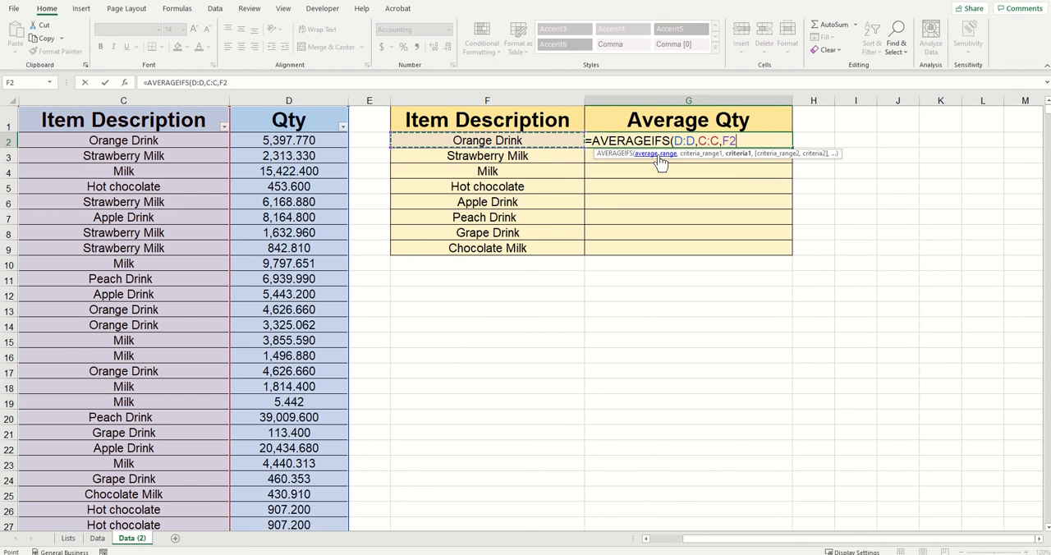
{"action": "type", "text": ")"}
{"action": "key", "text": "Return"}
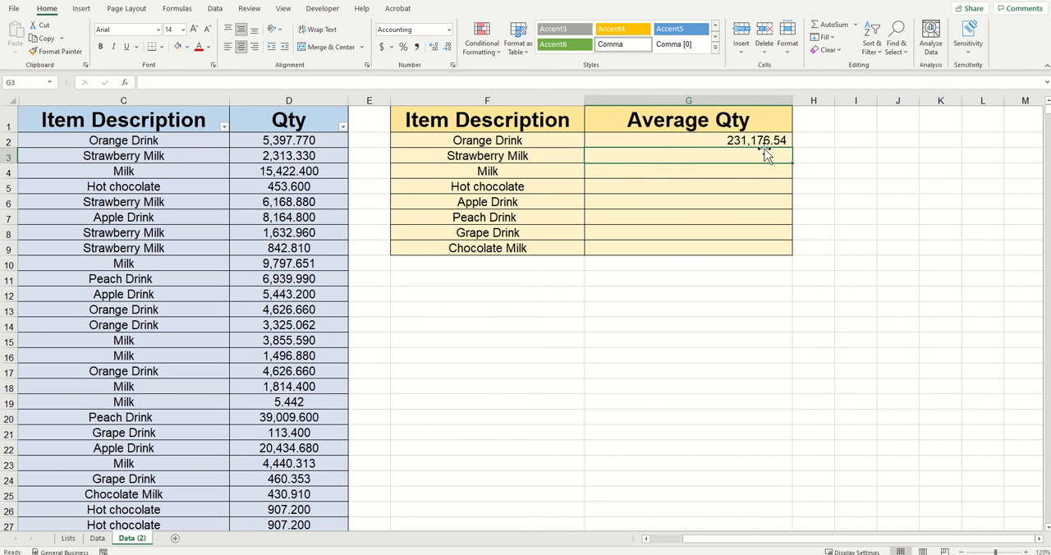
{"action": "left_click", "coordinate": [710, 140]}
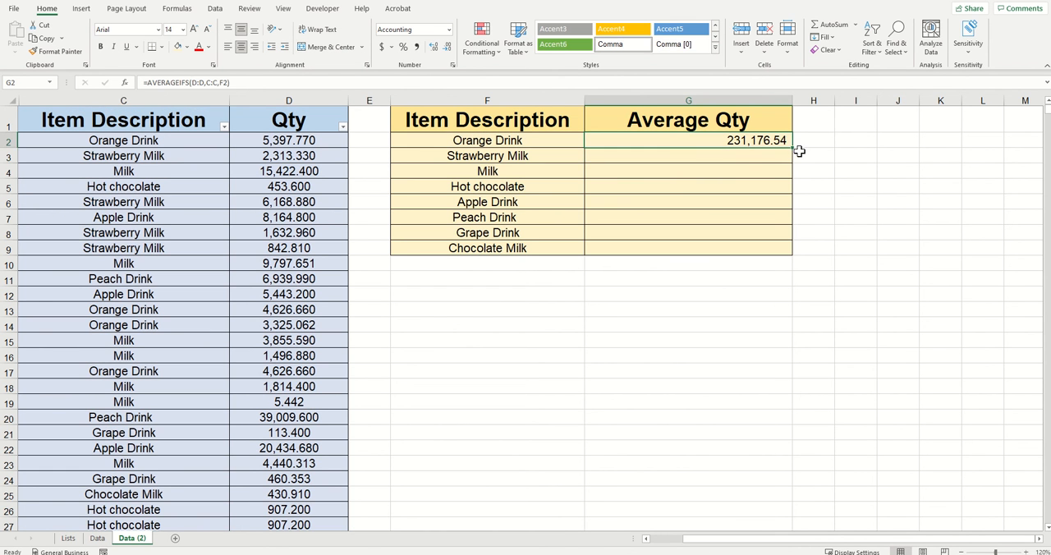
{"action": "left_click_drag", "start_coordinate": [793, 149], "coordinate": [793, 252]}
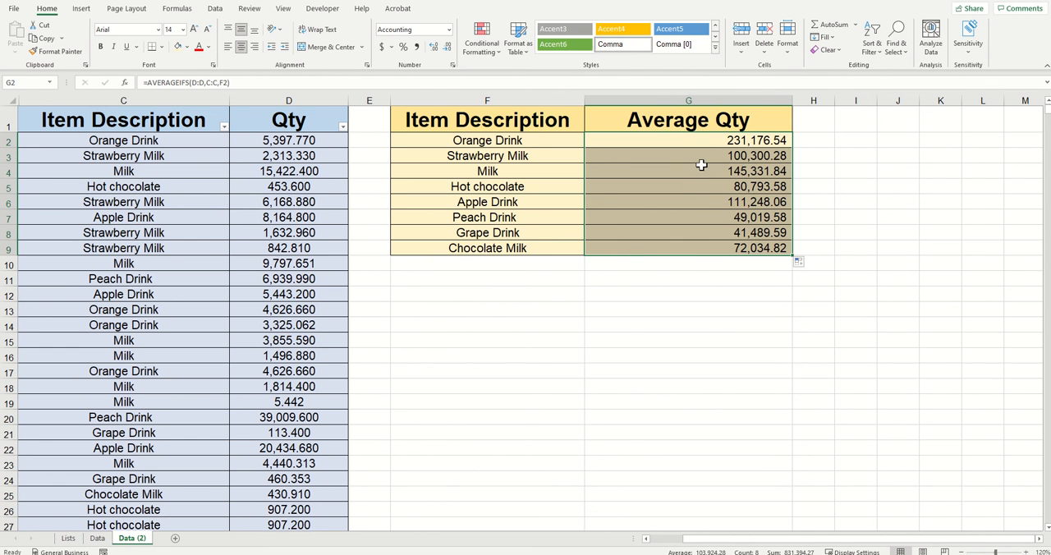
Examine the criterion references in the AVERAGEIFS formulas of cells G2 through G5.
{"action": "left_click", "coordinate": [688, 144]}
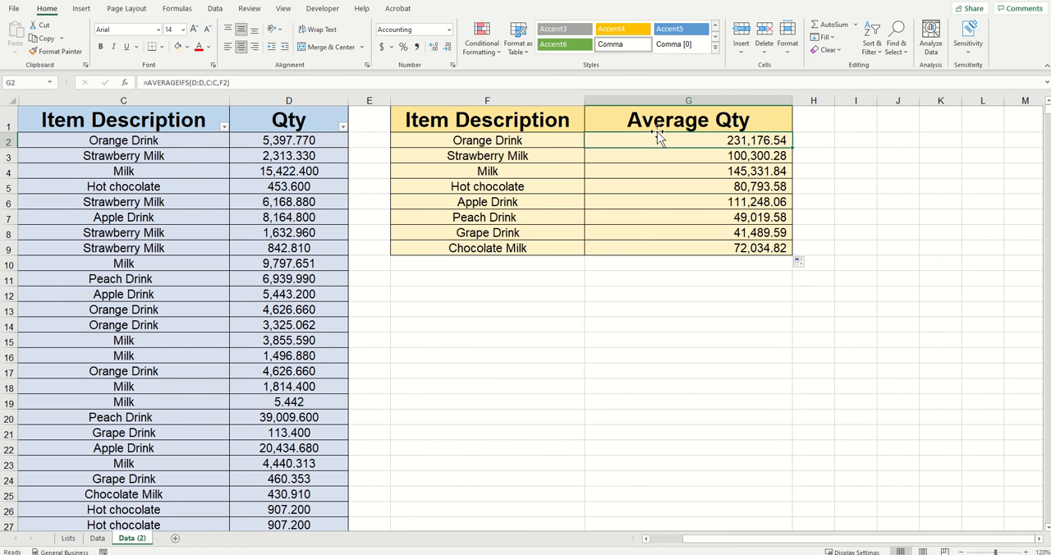
{"action": "double_click", "coordinate": [225, 82]}
{"action": "key", "text": "Escape"}
{"action": "left_click", "coordinate": [641, 156]}
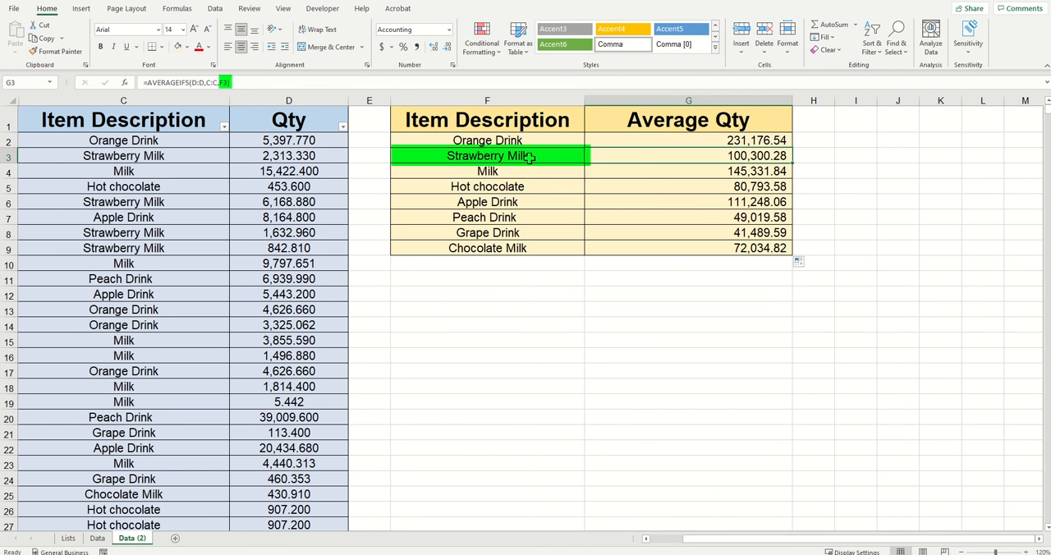
{"action": "left_click", "coordinate": [646, 170]}
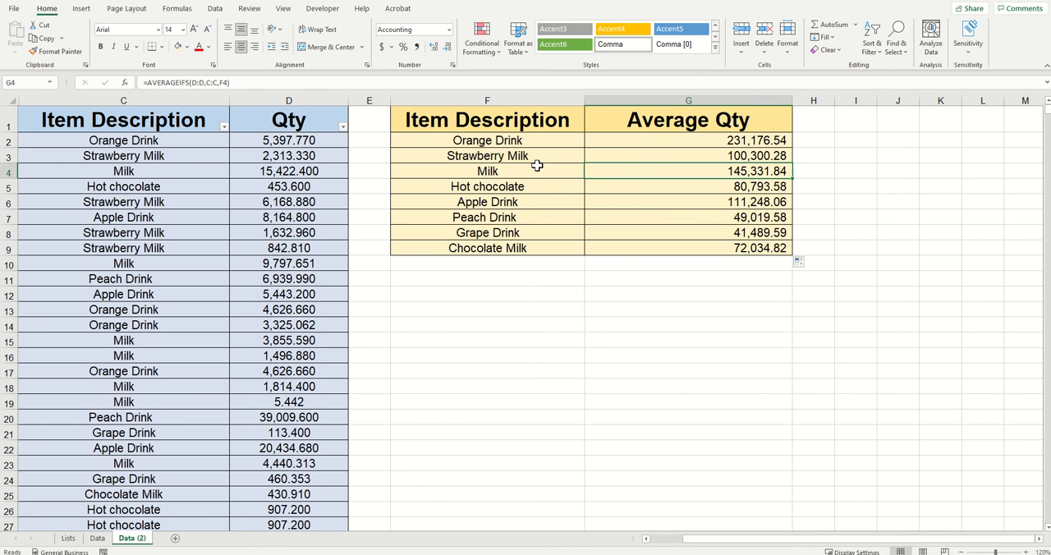
{"action": "left_click", "coordinate": [613, 186]}
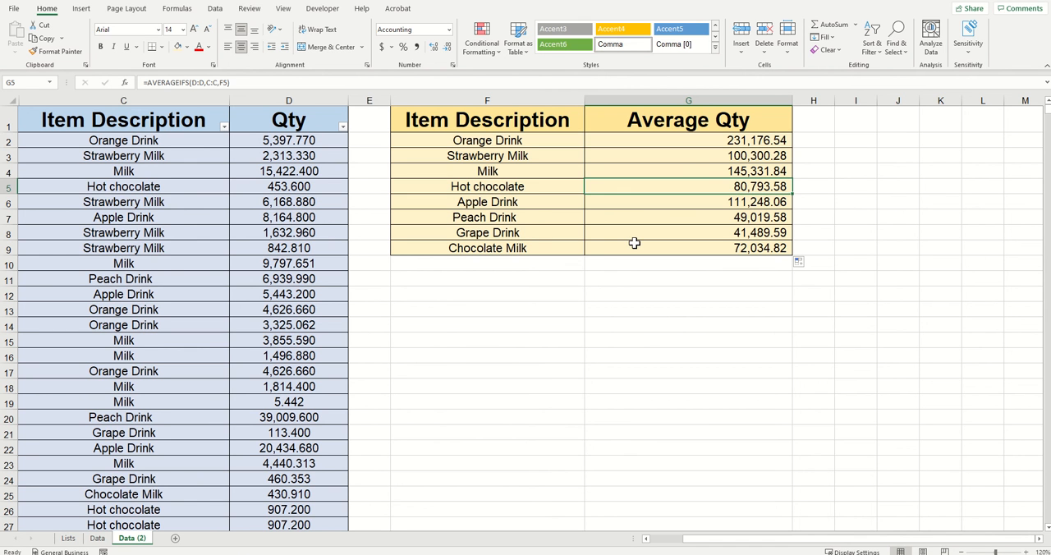
{"action": "key", "text": "Up"}
{"action": "key", "text": "Up"}
{"action": "key", "text": "Up"}
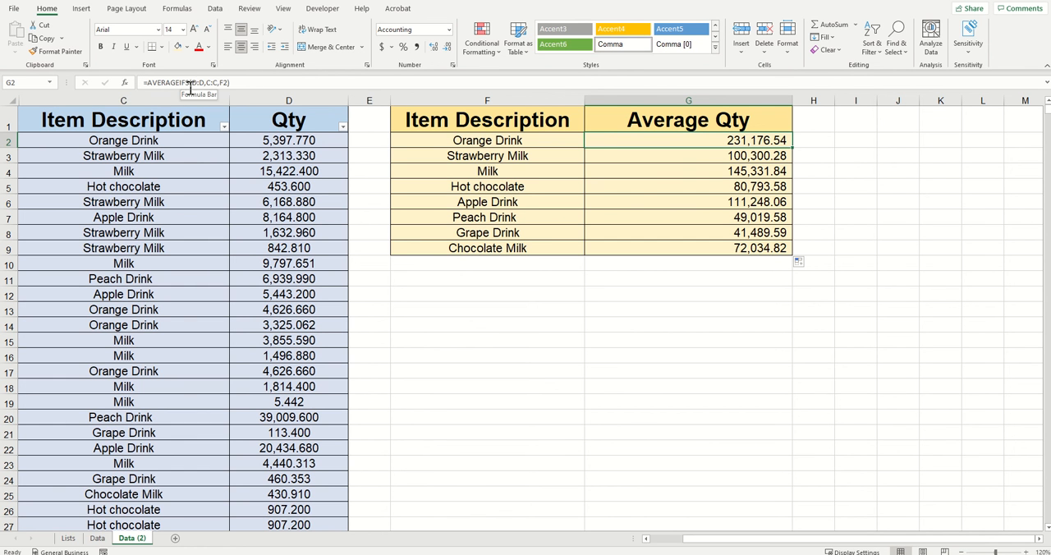
{"action": "left_click", "coordinate": [227, 82]}
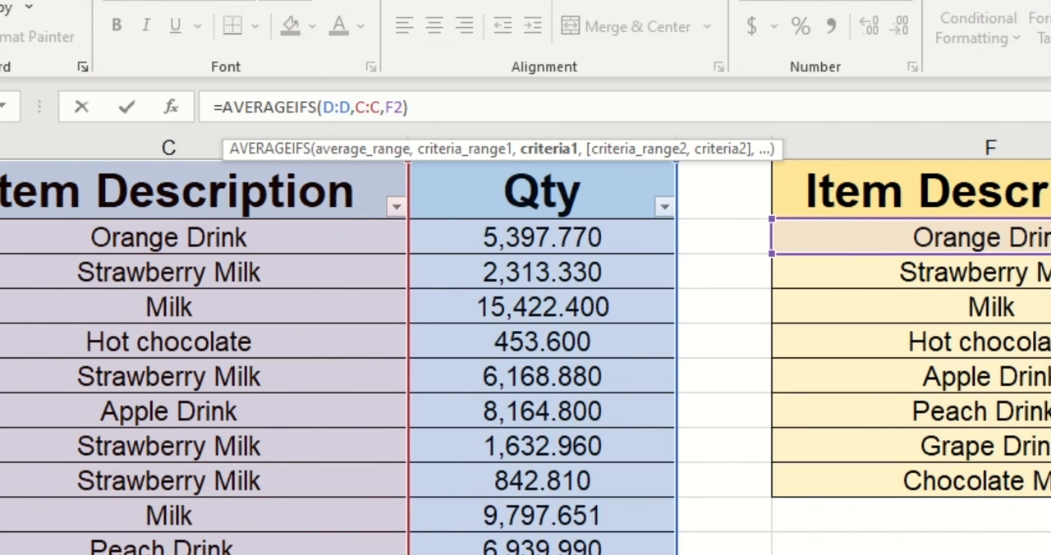
{"action": "type", "text": ","}
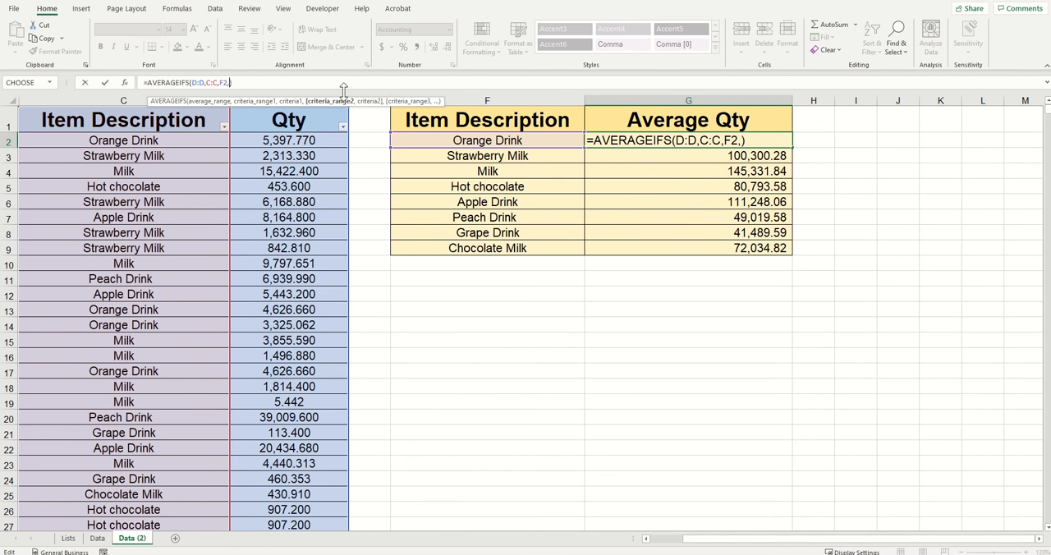
{"action": "key", "text": "BackSpace"}
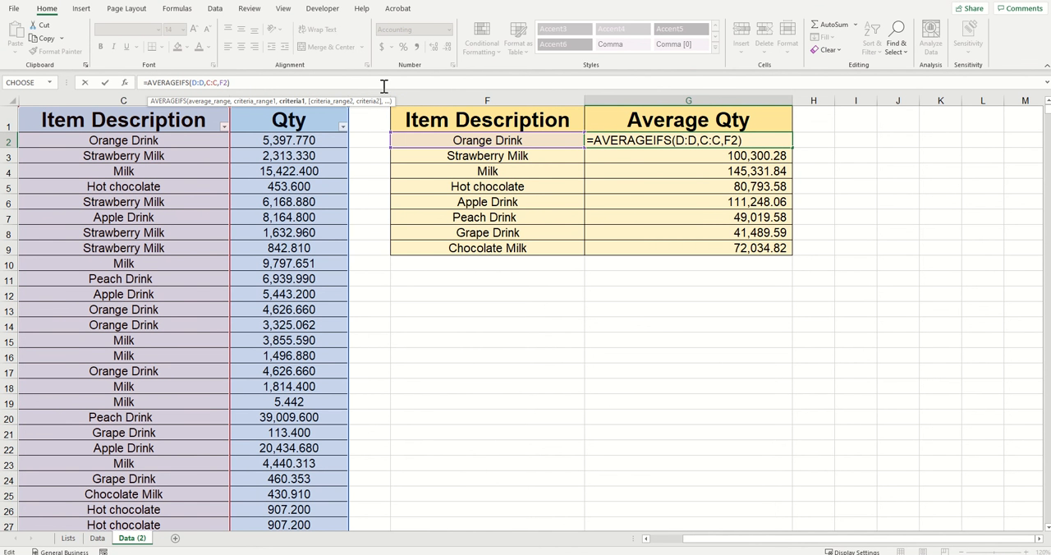
{"action": "left_click", "coordinate": [249, 81]}
{"action": "key", "text": "Return"}
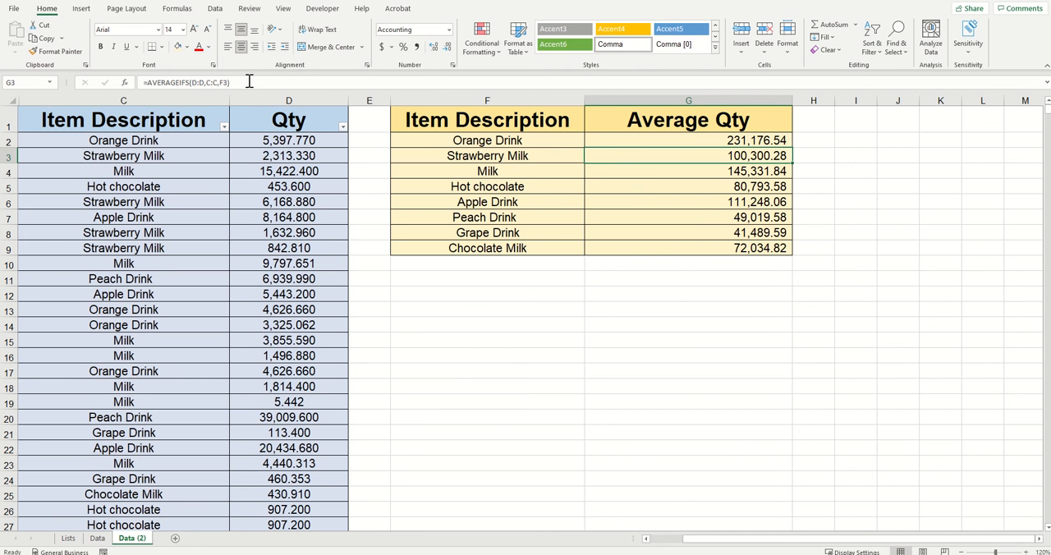